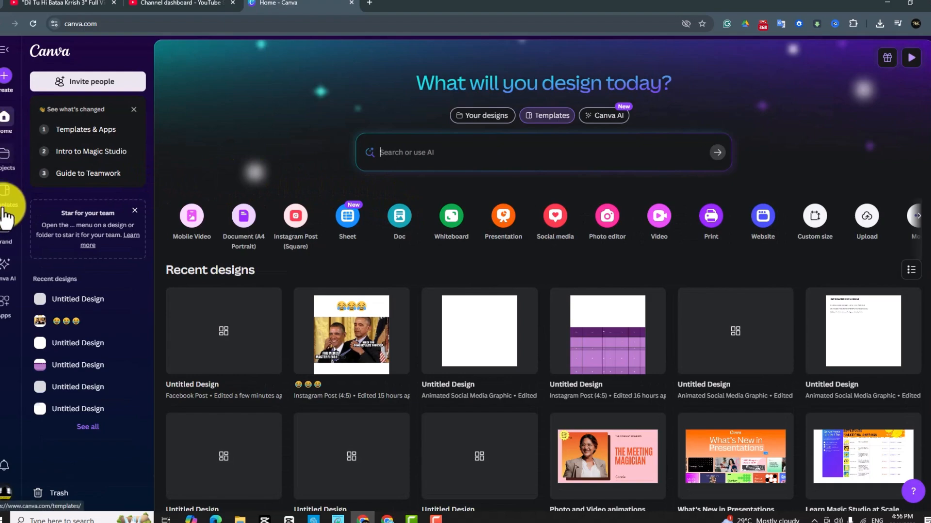
Find the Create a Meme app among the available apps by searching for "create mem" and open its details
{"action": "left_click", "coordinate": [10, 309]}
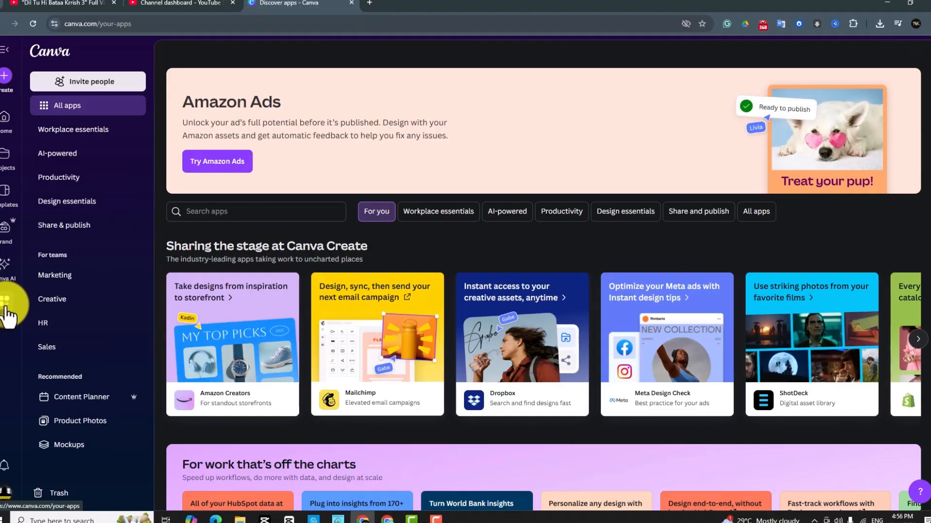
{"action": "left_click", "coordinate": [224, 213]}
{"action": "type", "text": "create"}
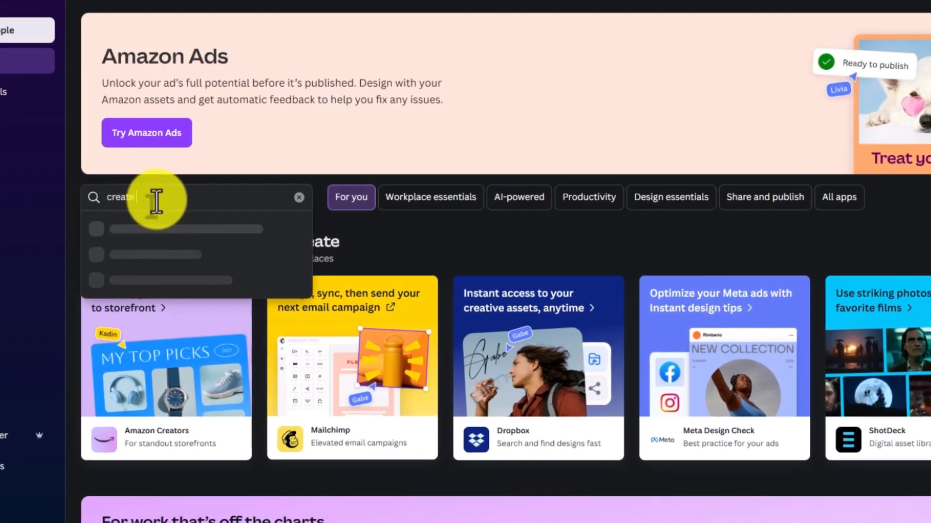
{"action": "type", "text": " mem"}
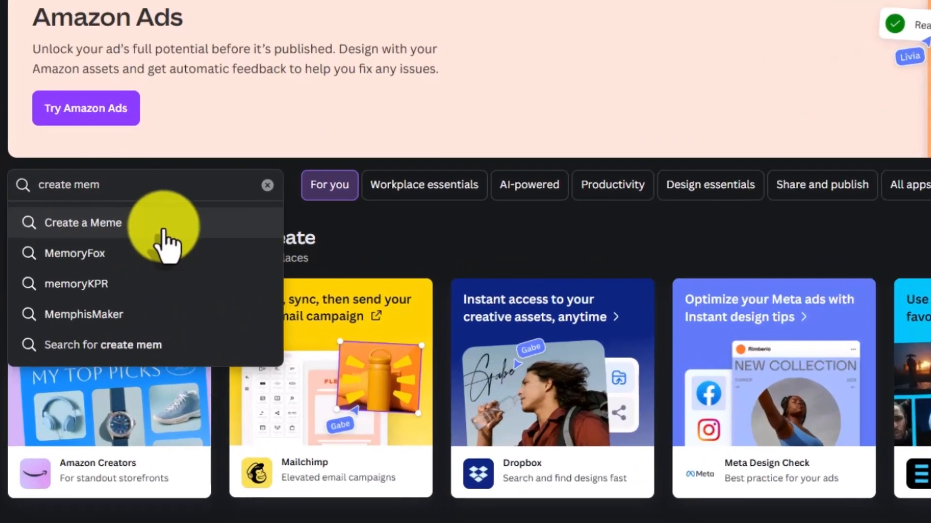
{"action": "left_click", "coordinate": [234, 238]}
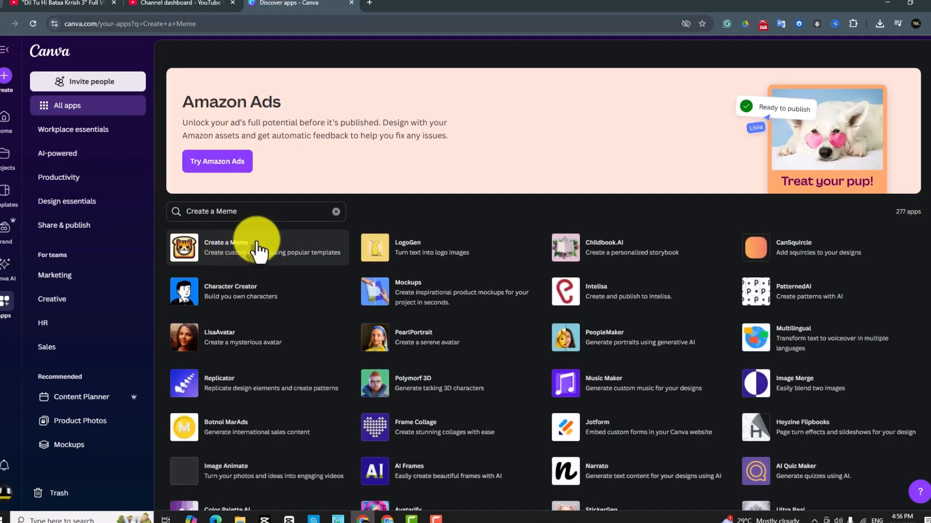
{"action": "left_click", "coordinate": [219, 261]}
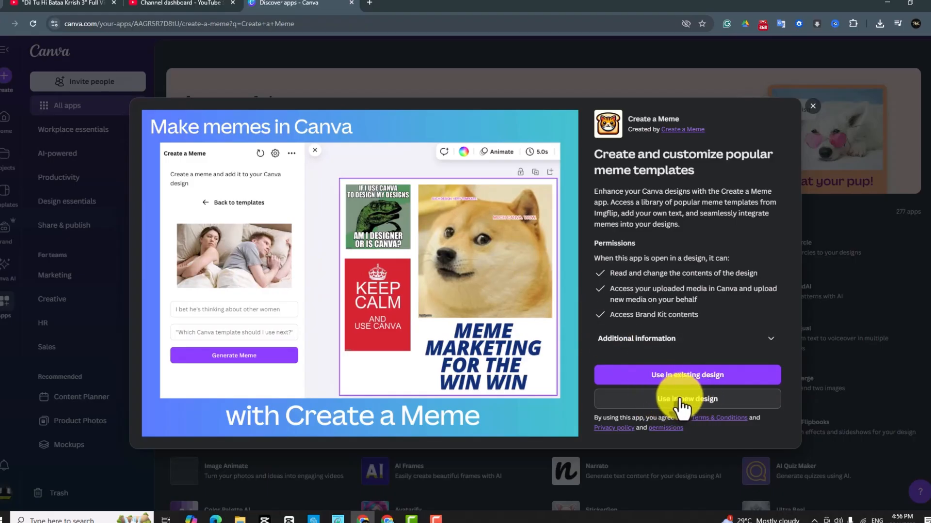
Use the Create a Meme app in a new Instagram Post (4:5) design
{"action": "left_click", "coordinate": [697, 407]}
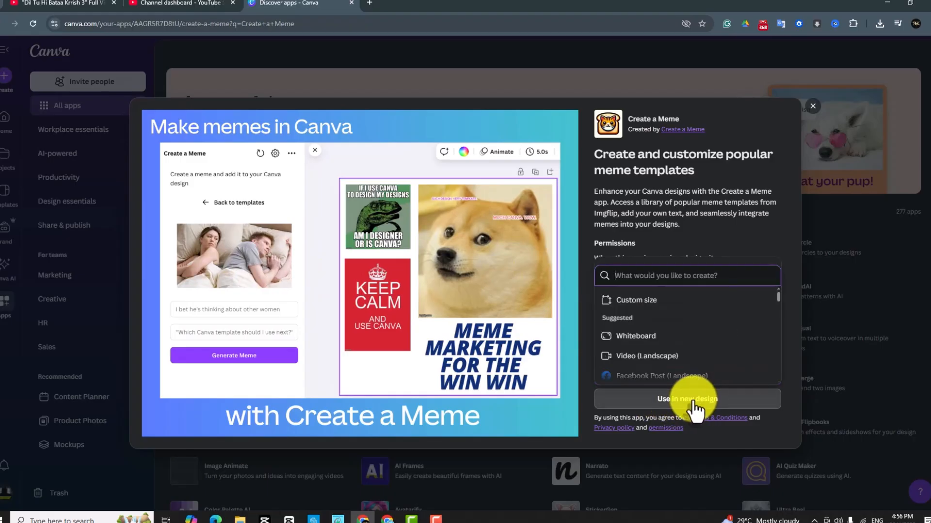
{"action": "scroll", "coordinate": [677, 358], "scroll_direction": "down", "scroll_amount": 1}
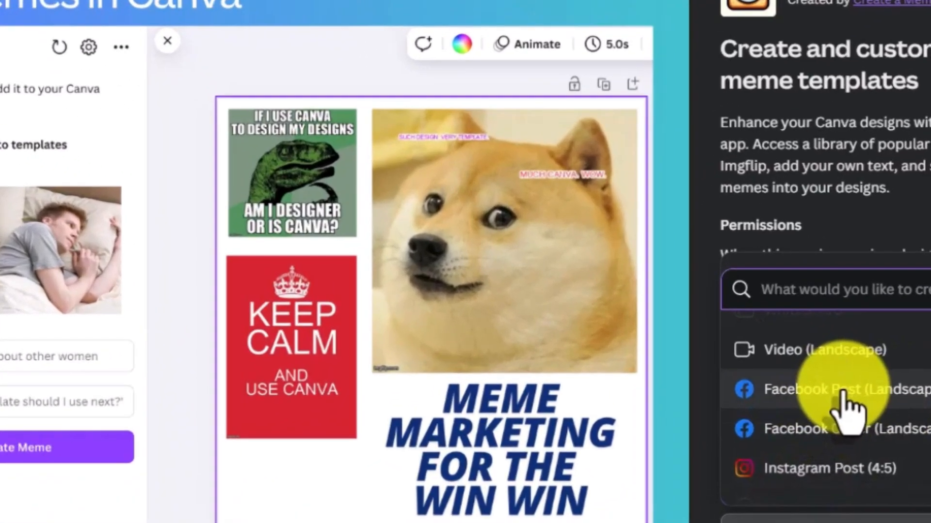
{"action": "left_click", "coordinate": [804, 475]}
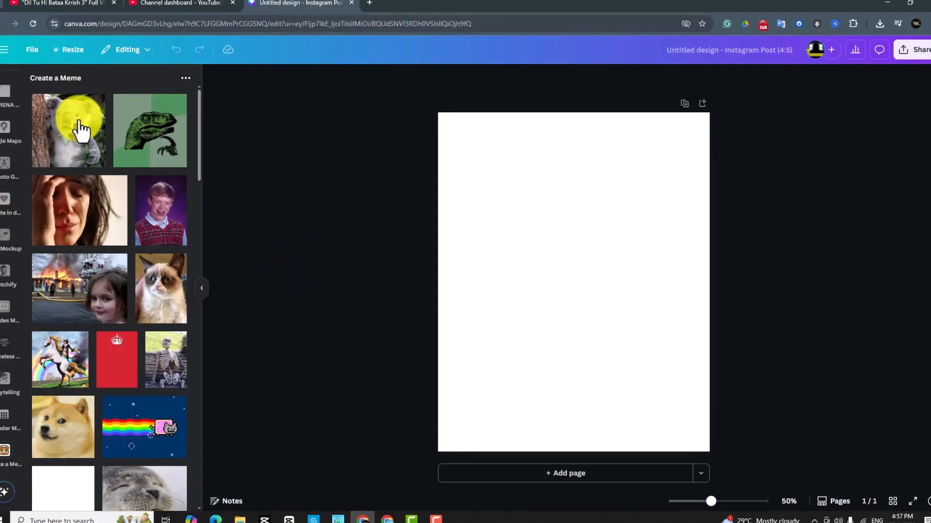
Browse the meme templates and choose the Surprised koala one
{"action": "scroll", "coordinate": [89, 316], "scroll_direction": "down", "scroll_amount": 10}
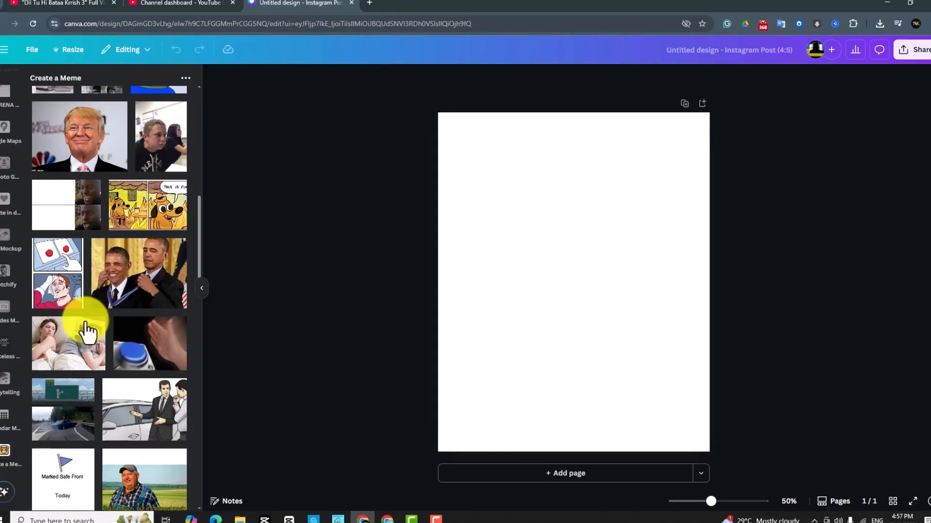
{"action": "scroll", "coordinate": [88, 332], "scroll_direction": "down", "scroll_amount": 10}
{"action": "scroll", "coordinate": [84, 334], "scroll_direction": "up", "scroll_amount": 6}
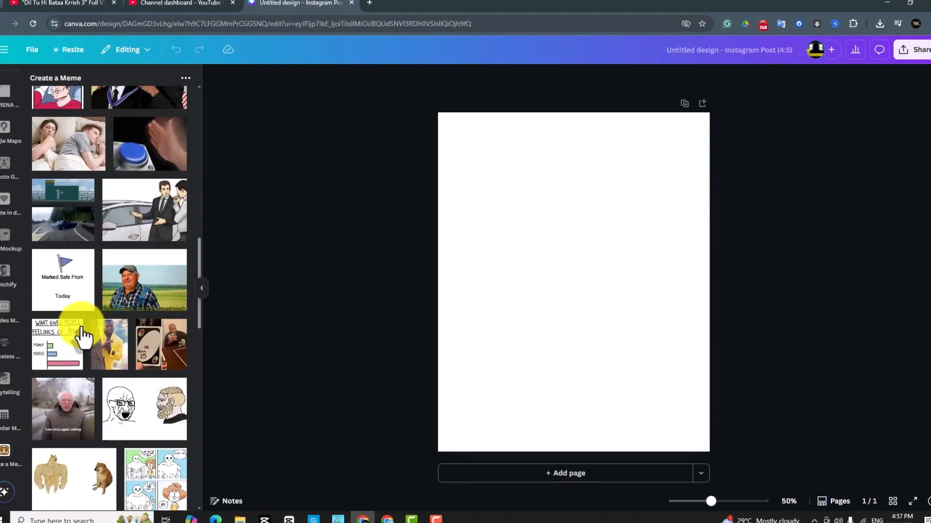
{"action": "scroll", "coordinate": [84, 335], "scroll_direction": "up", "scroll_amount": 12}
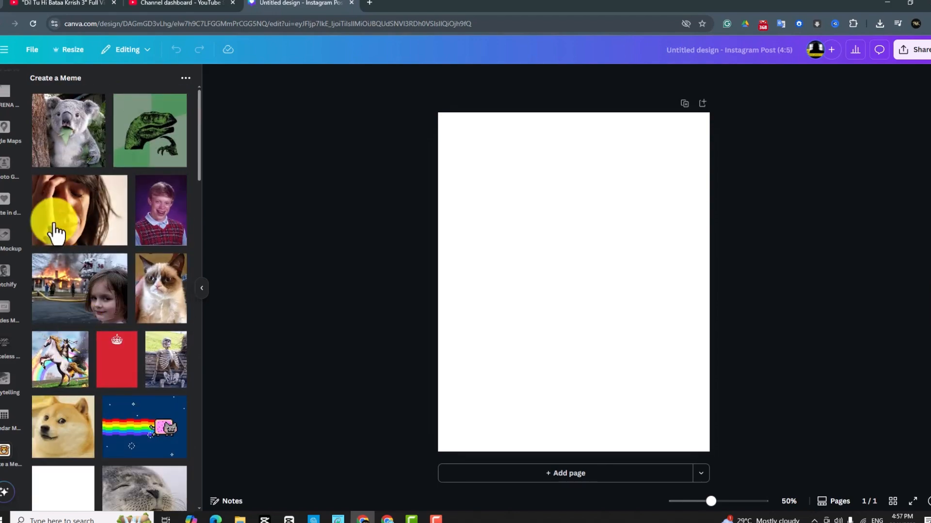
{"action": "left_click", "coordinate": [63, 145]}
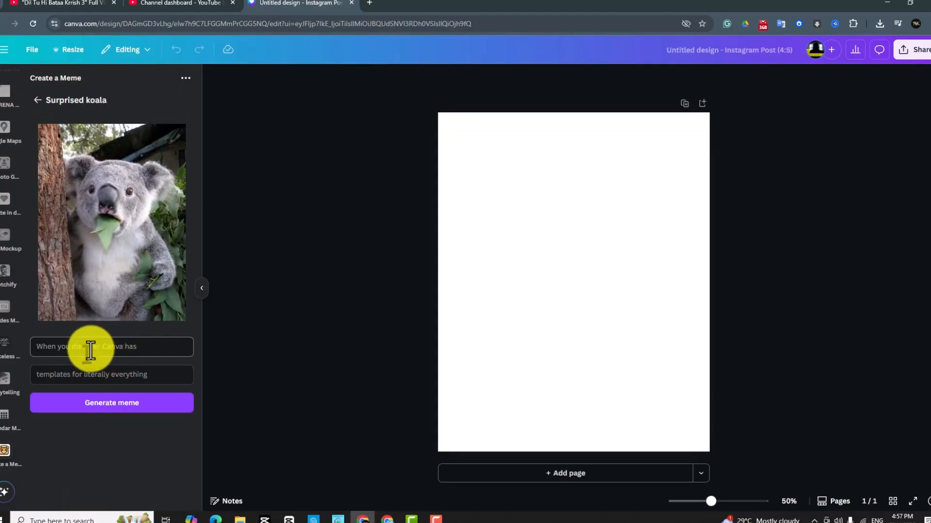
Generate the koala meme with "When you discover Canva has" as top text and "a memes creator:" as bottom text
{"action": "left_click", "coordinate": [130, 410]}
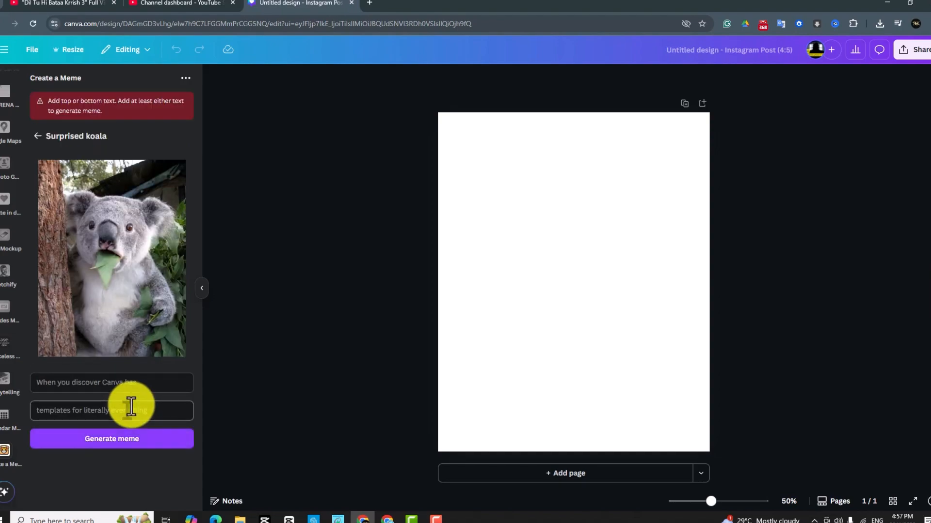
{"action": "left_click", "coordinate": [134, 382]}
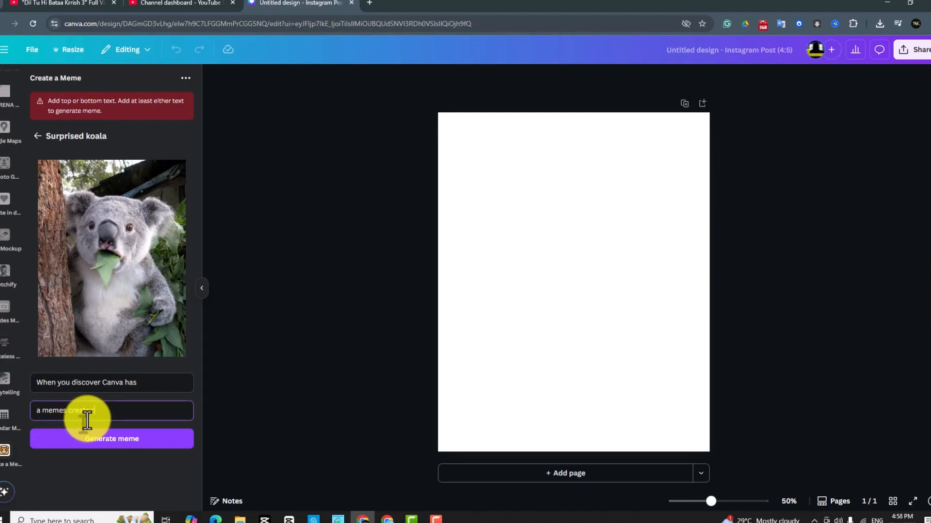
{"action": "left_click", "coordinate": [122, 440]}
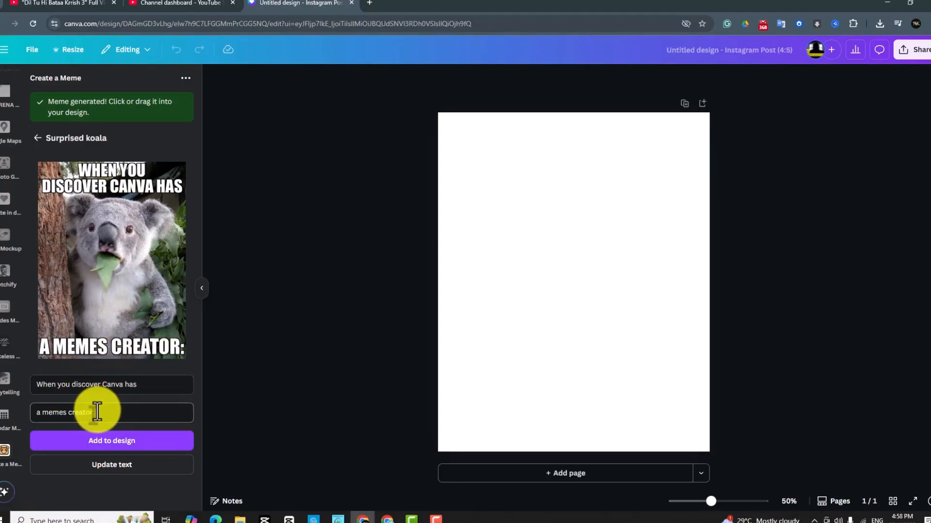
Change the meme's bottom text to "a free memes creator app:" and update the generated image
{"action": "left_click", "coordinate": [94, 413]}
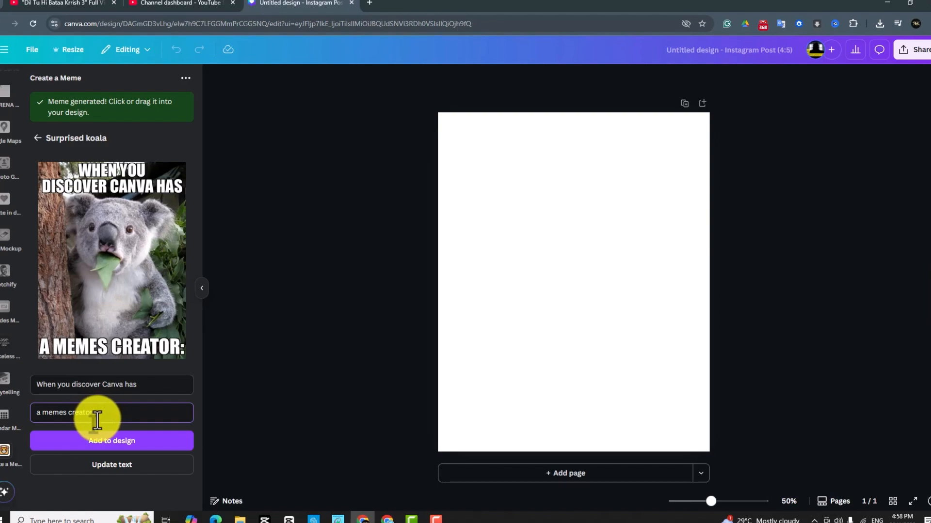
{"action": "left_click_drag", "start_coordinate": [96, 414], "coordinate": [47, 416]}
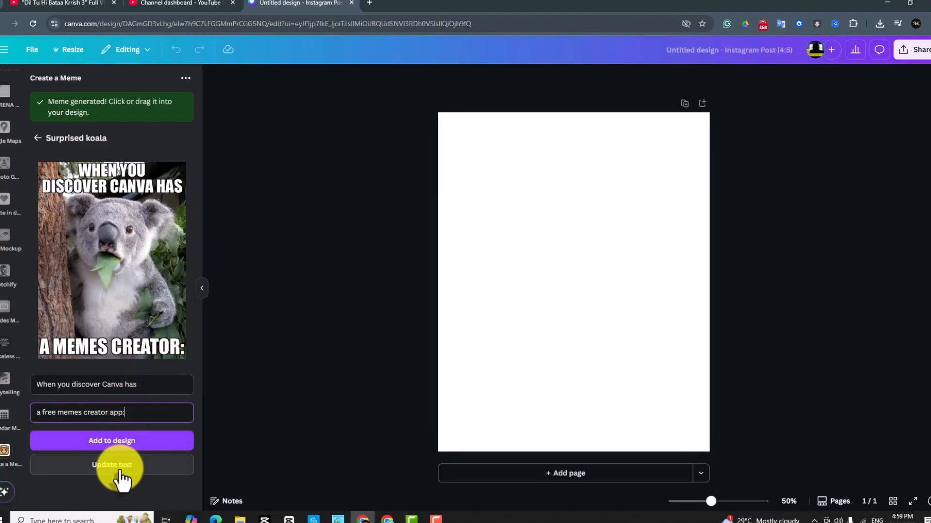
{"action": "left_click", "coordinate": [114, 478]}
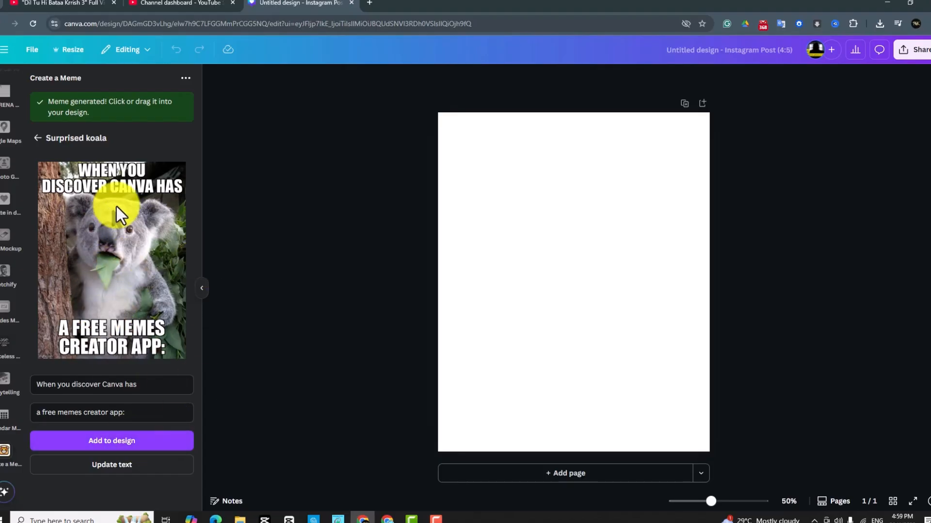
Add the meme to the design and enlarge it by setting it as the page background and detaching it
{"action": "left_click", "coordinate": [127, 442]}
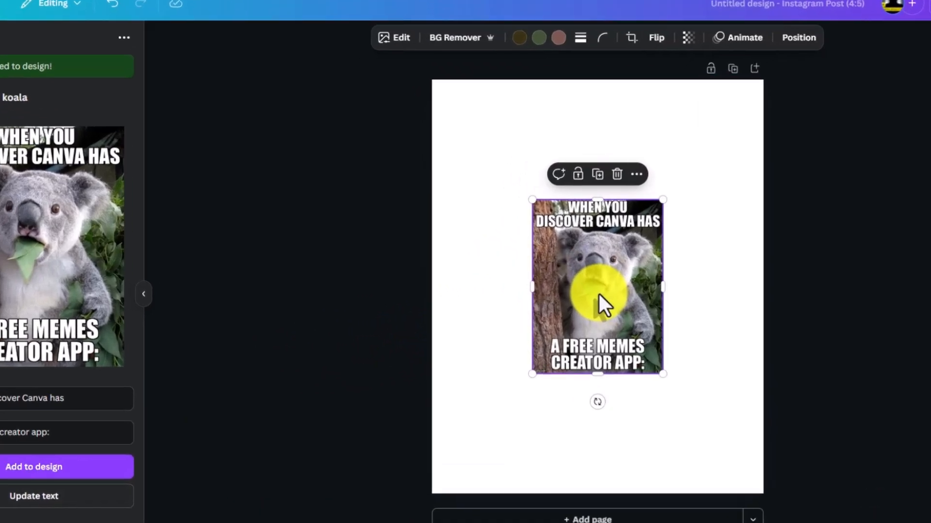
{"action": "right_click", "coordinate": [599, 295]}
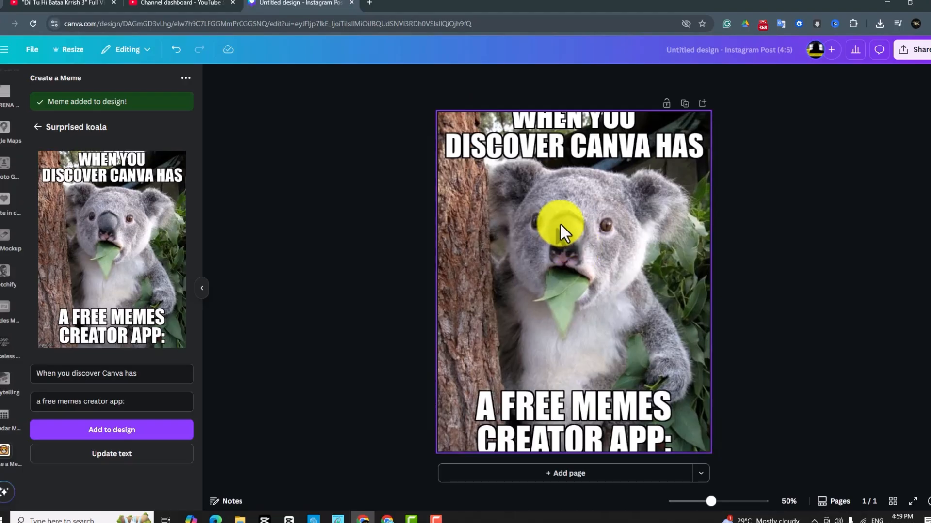
{"action": "right_click", "coordinate": [654, 186]}
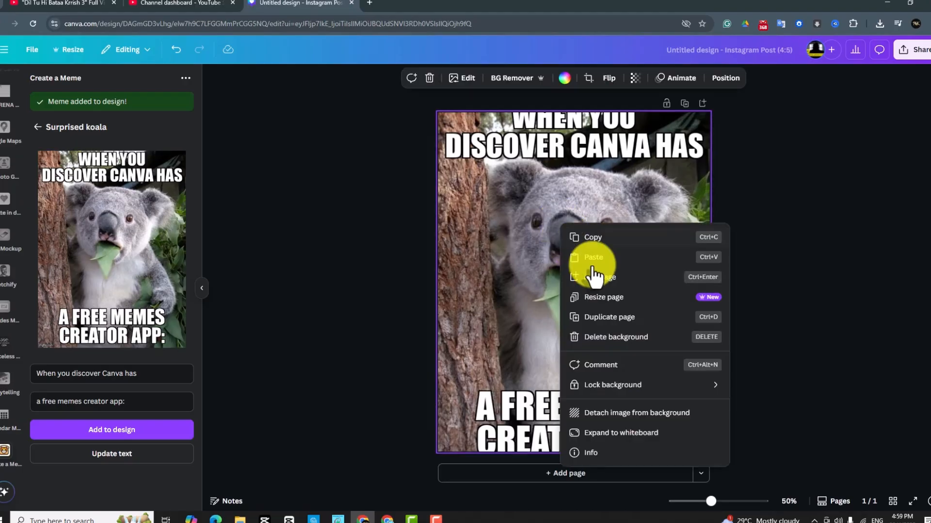
{"action": "left_click", "coordinate": [612, 413]}
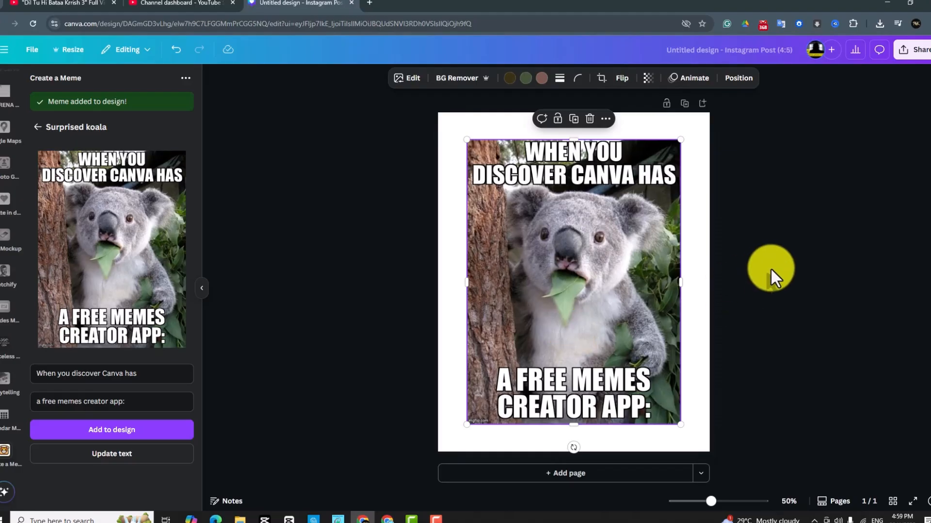
{"action": "left_click", "coordinate": [595, 315]}
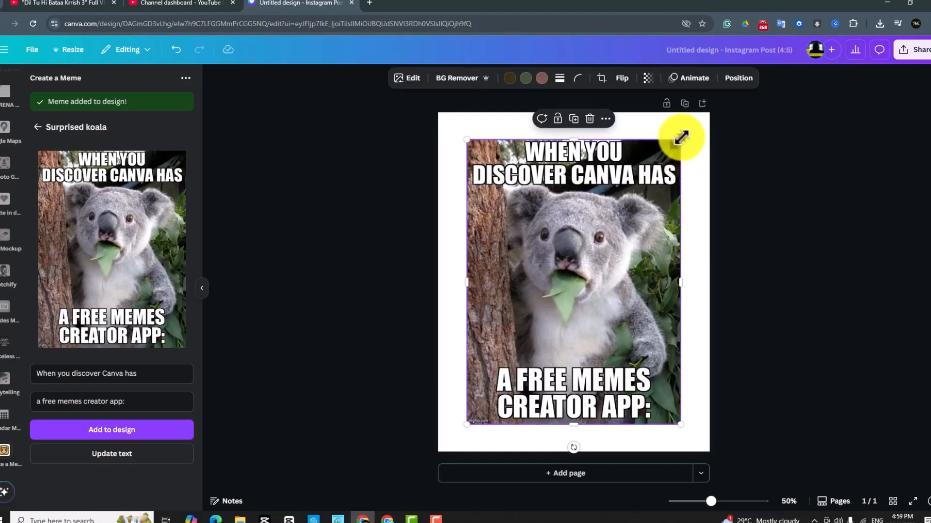
Stretch the meme image towards the page edges, ending at about 1,041 wide by 1,350 high
{"action": "left_click_drag", "start_coordinate": [680, 140], "coordinate": [698, 115]}
{"action": "left_click_drag", "start_coordinate": [619, 183], "coordinate": [624, 204]}
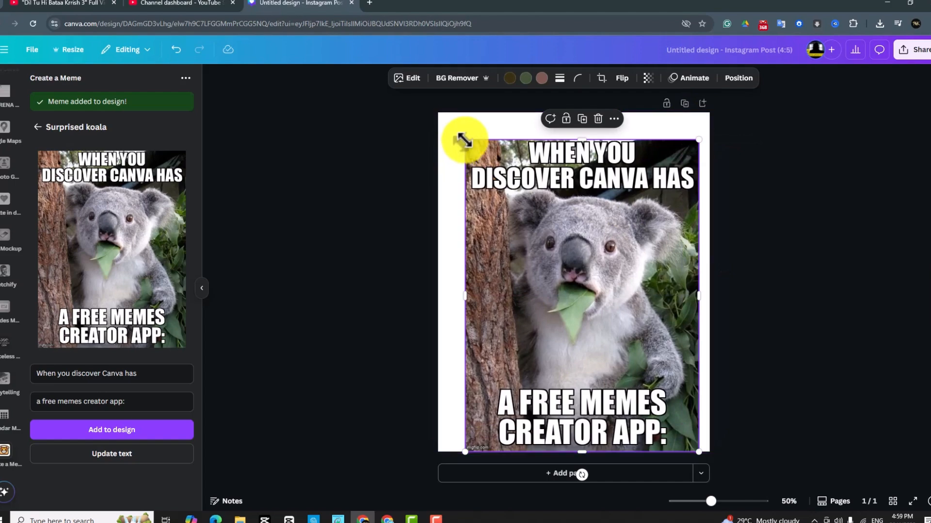
{"action": "left_click_drag", "start_coordinate": [461, 137], "coordinate": [439, 117]}
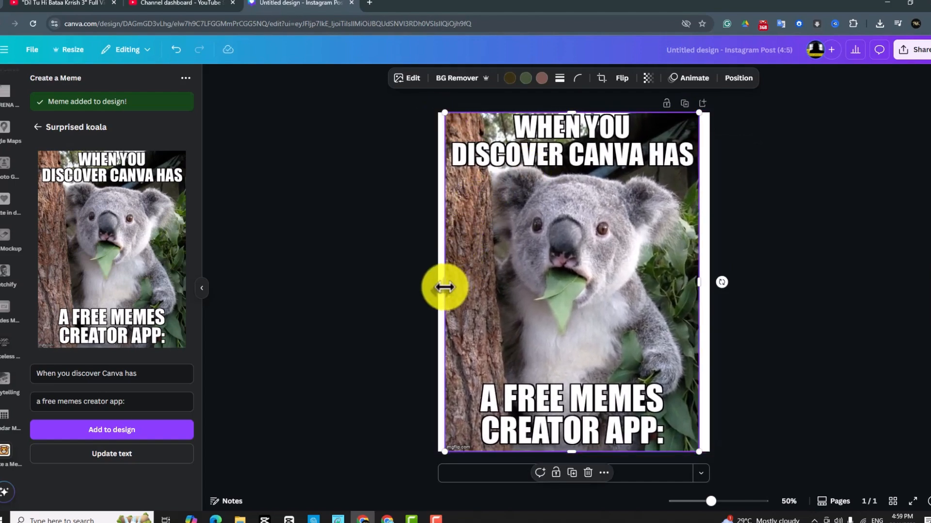
{"action": "left_click_drag", "start_coordinate": [441, 287], "coordinate": [440, 288]}
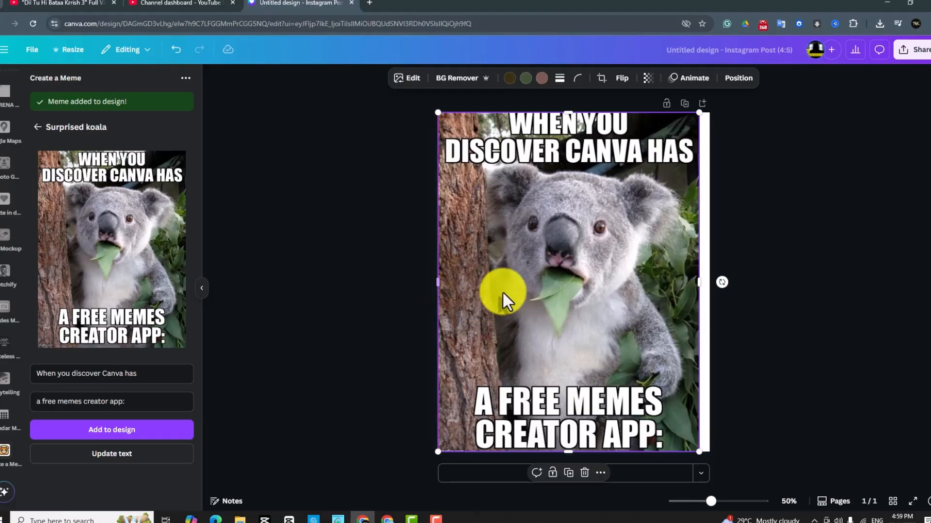
{"action": "left_click_drag", "start_coordinate": [698, 287], "coordinate": [708, 286]}
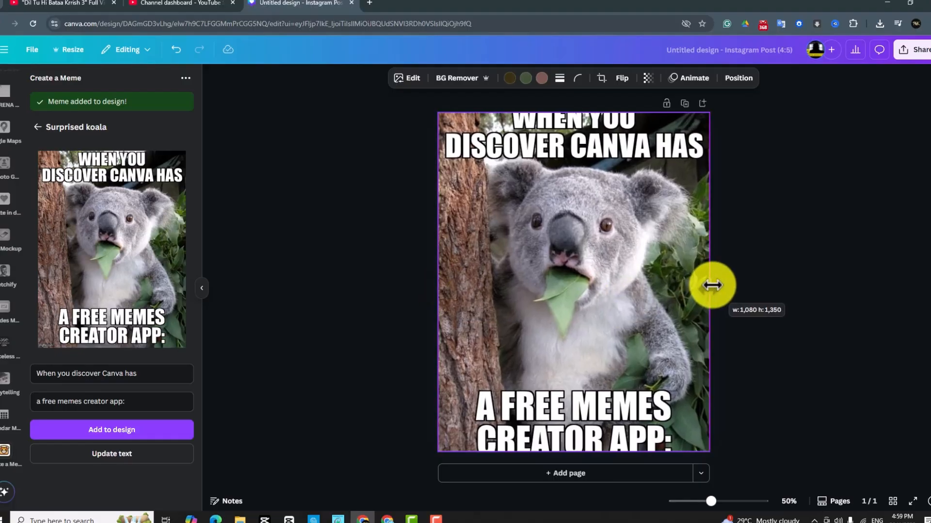
{"action": "mouse_move", "coordinate": [711, 286]}
{"action": "left_mouse_down"}
{"action": "mouse_move", "coordinate": [687, 286]}
{"action": "mouse_move", "coordinate": [703, 286]}
{"action": "left_mouse_up"}
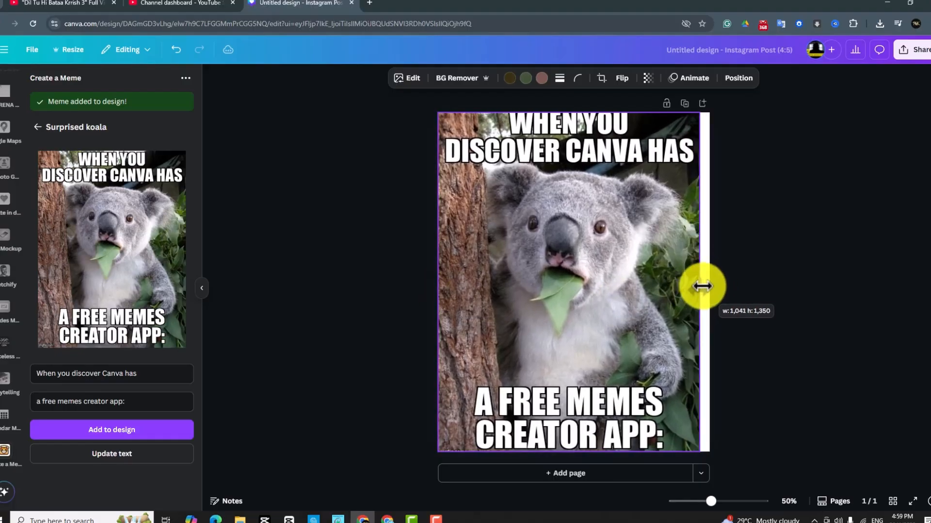
Reset the meme's size by setting it as the page background and detaching it, and fine-tune it with margins on all sides
{"action": "right_click", "coordinate": [566, 279]}
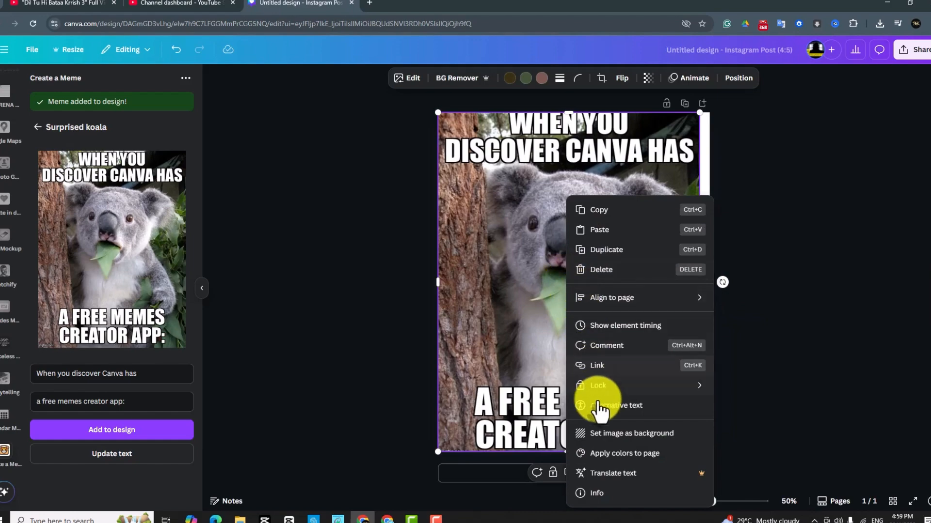
{"action": "left_click", "coordinate": [601, 434]}
{"action": "right_click", "coordinate": [558, 291]}
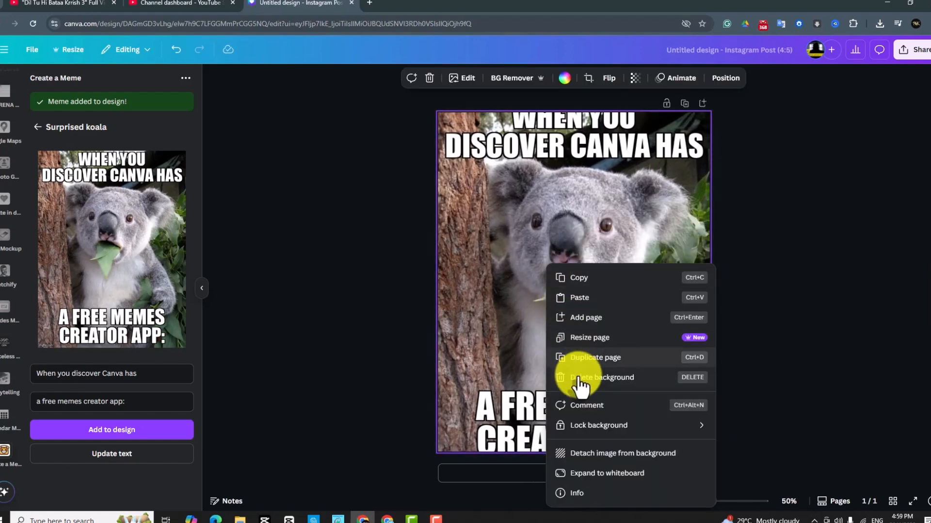
{"action": "left_click", "coordinate": [596, 456]}
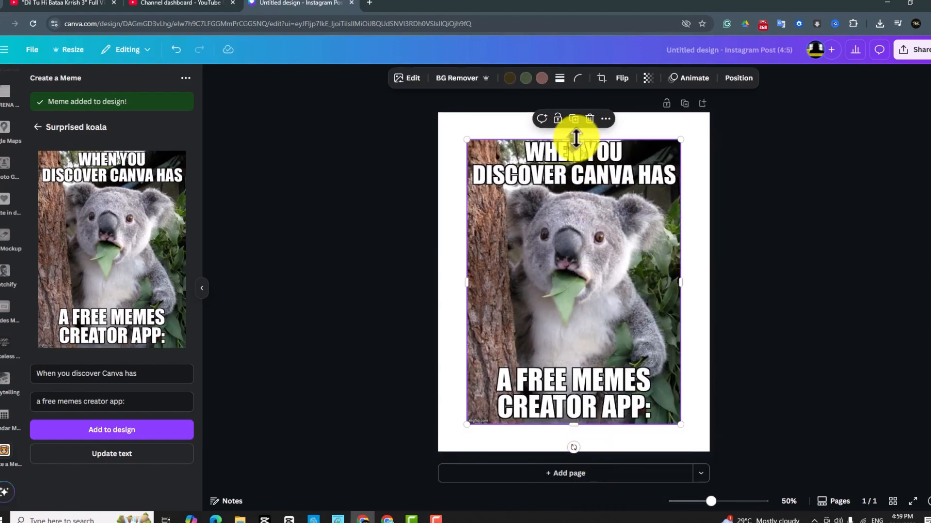
{"action": "left_click_drag", "start_coordinate": [576, 136], "coordinate": [576, 135]}
{"action": "mouse_move", "coordinate": [579, 211]}
{"action": "left_mouse_down"}
{"action": "mouse_move", "coordinate": [580, 226]}
{"action": "mouse_move", "coordinate": [576, 216]}
{"action": "left_mouse_up"}
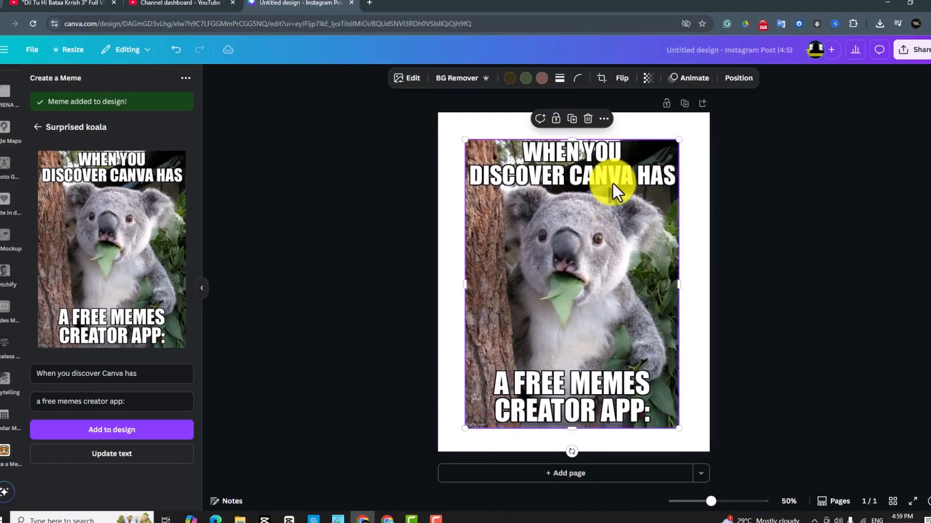
Set the page background behind the meme to the blue from the Brand Kit colour palette
{"action": "left_click", "coordinate": [656, 129]}
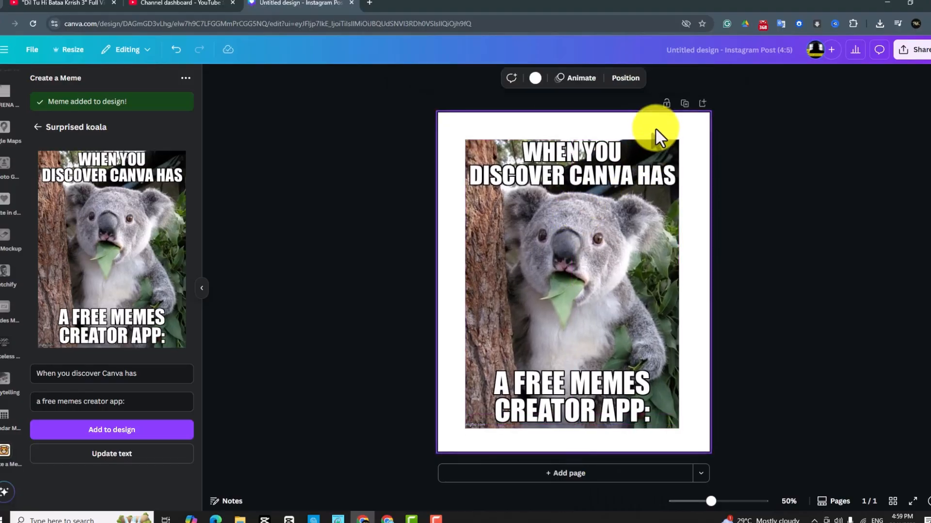
{"action": "left_click", "coordinate": [535, 79]}
{"action": "left_click", "coordinate": [149, 269]}
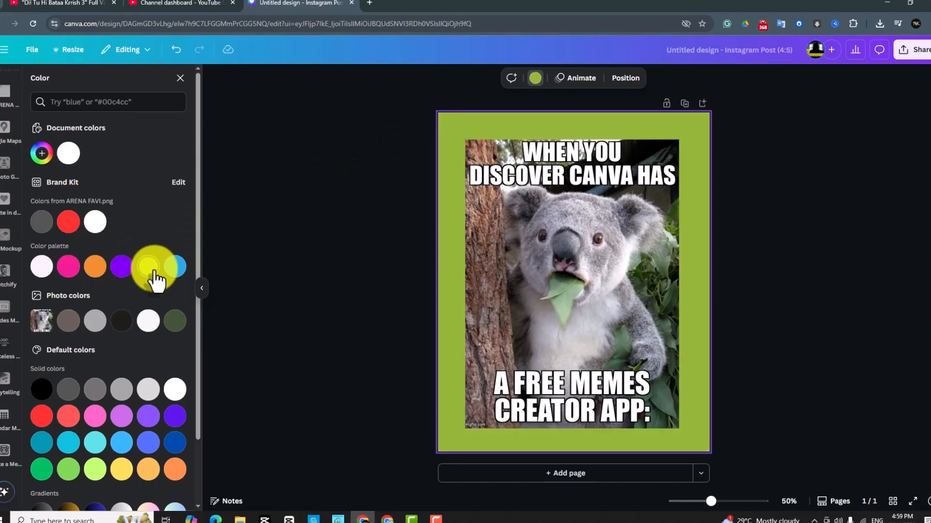
{"action": "left_click", "coordinate": [173, 268]}
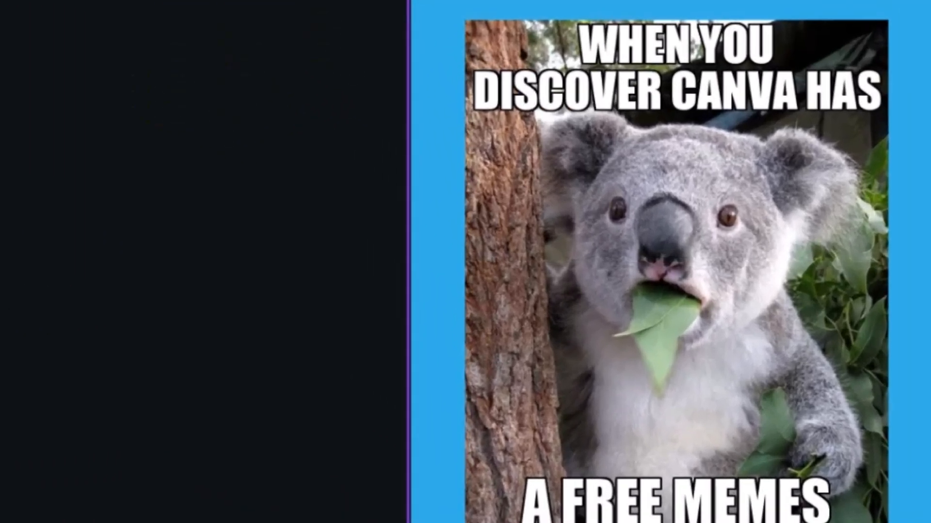
Try pink, lime green, light orange and a gradient as the page background, settling on the solid orange from the default colours
{"action": "left_click", "coordinate": [68, 267]}
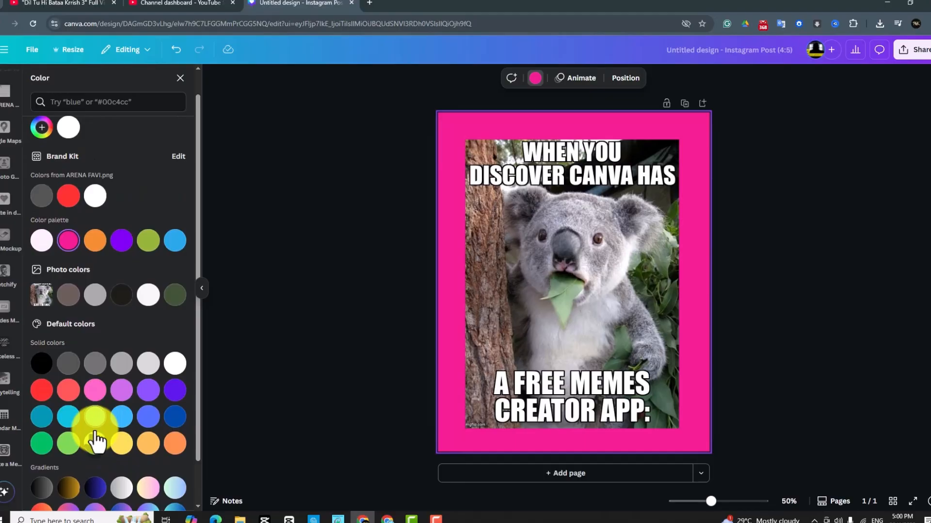
{"action": "left_click", "coordinate": [96, 443]}
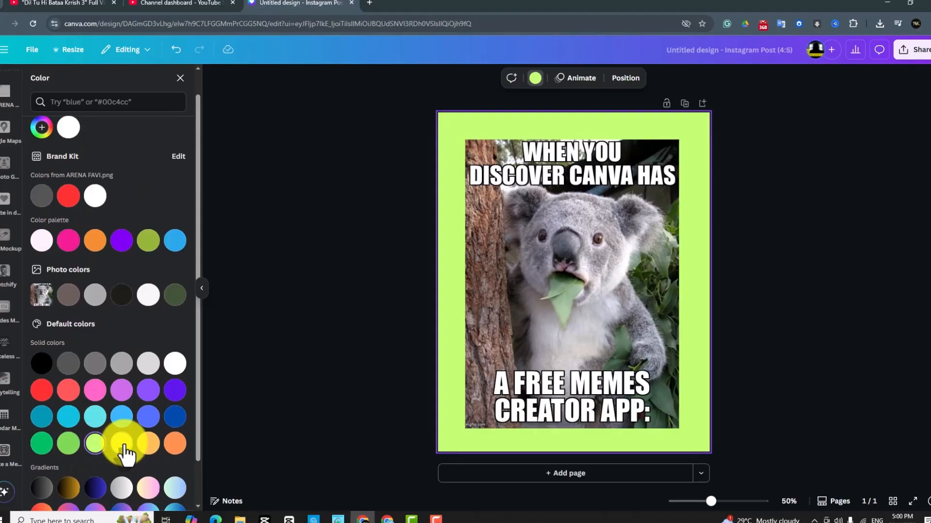
{"action": "left_click", "coordinate": [148, 443]}
{"action": "scroll", "coordinate": [146, 449], "scroll_direction": "down", "scroll_amount": 1}
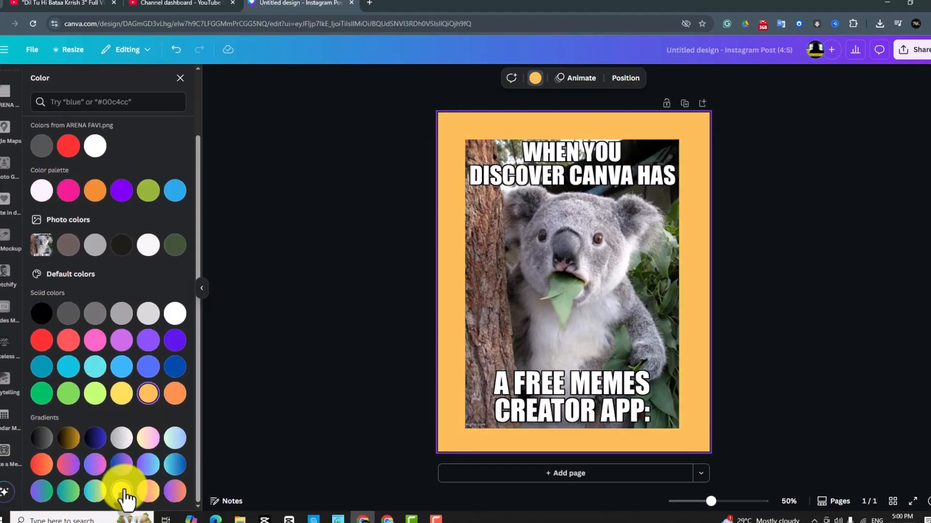
{"action": "left_click", "coordinate": [121, 489]}
{"action": "left_click", "coordinate": [174, 395]}
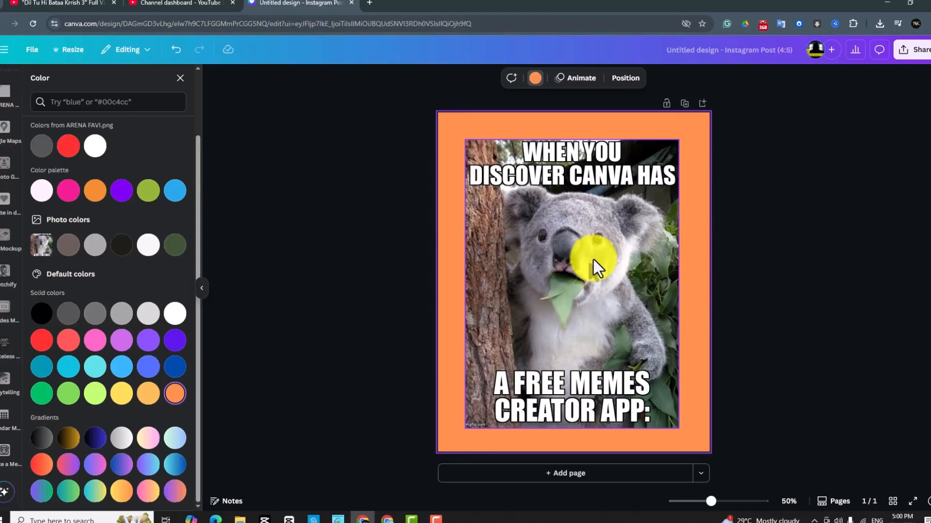
{"action": "left_click", "coordinate": [826, 163]}
Download the design as a PNG and save it in the Downloads folder as Untitled design
{"action": "left_click", "coordinate": [913, 50]}
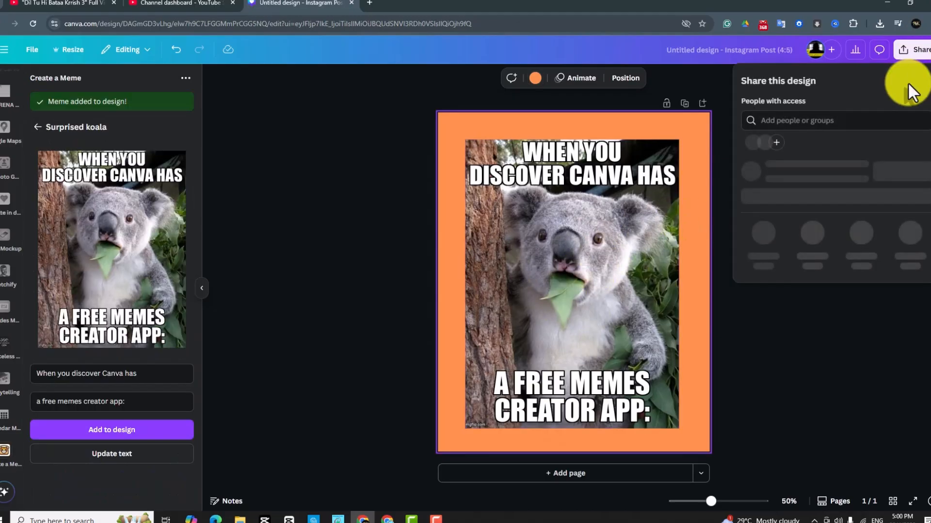
{"action": "left_click", "coordinate": [763, 262]}
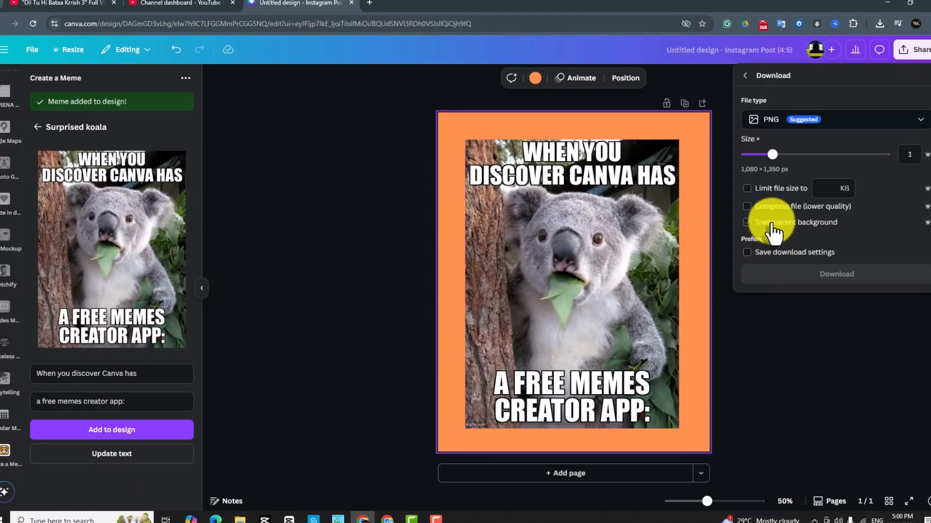
{"action": "left_click", "coordinate": [813, 283]}
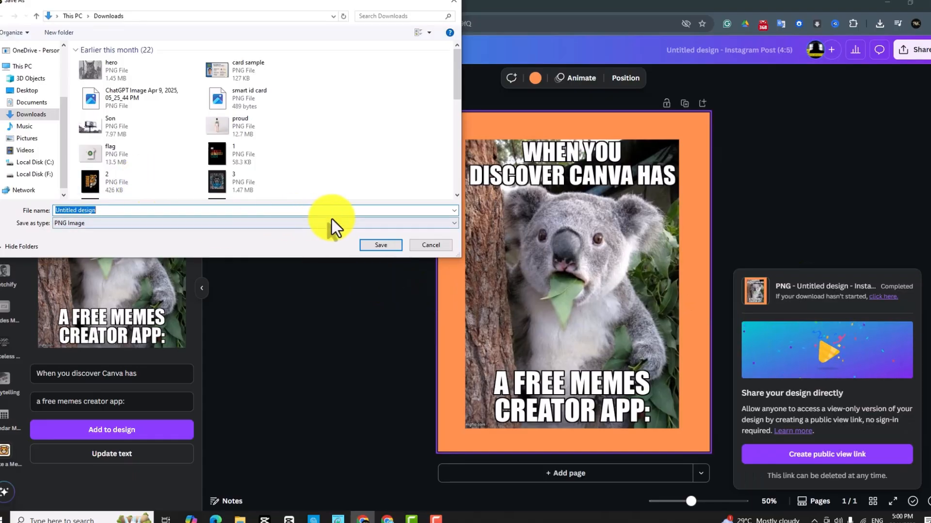
{"action": "left_click", "coordinate": [359, 249]}
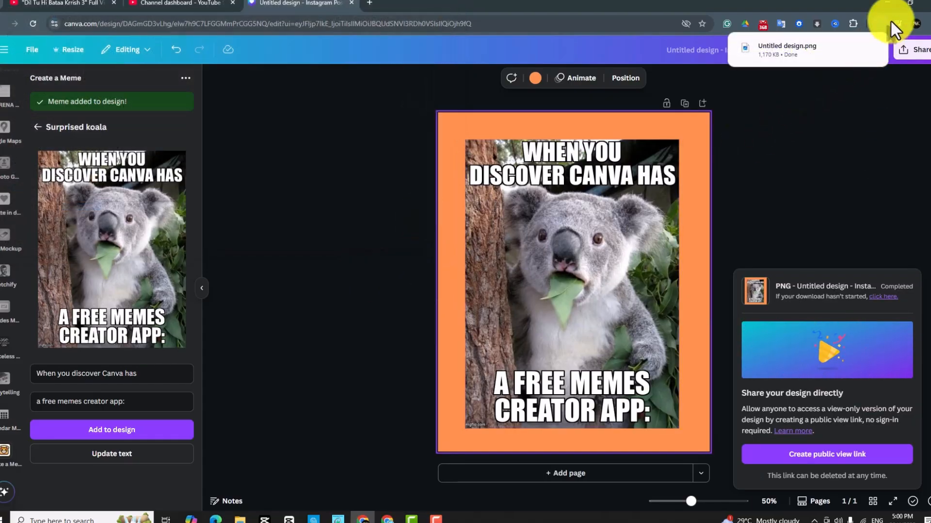
Show the downloaded file in its folder, open Untitled design.png in the image viewer and maximise it to check the meme
{"action": "left_click", "coordinate": [850, 46]}
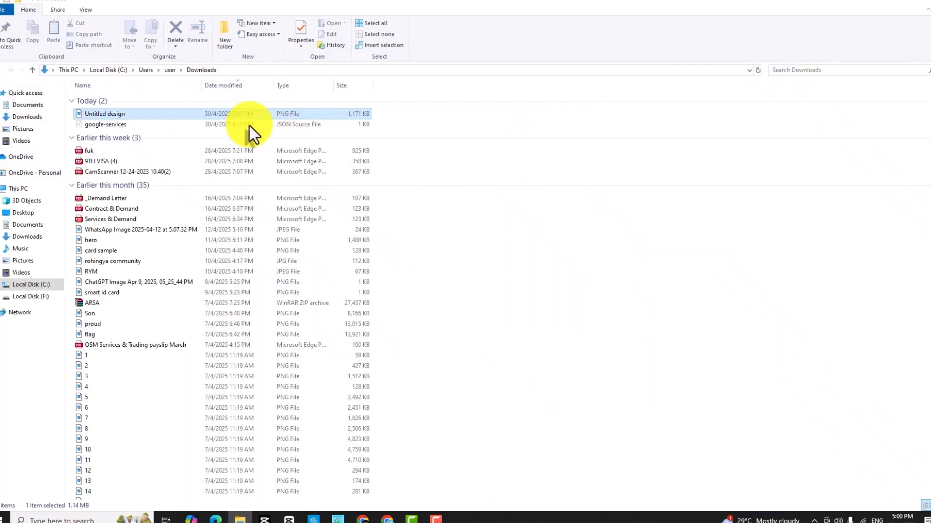
{"action": "double_click", "coordinate": [209, 113]}
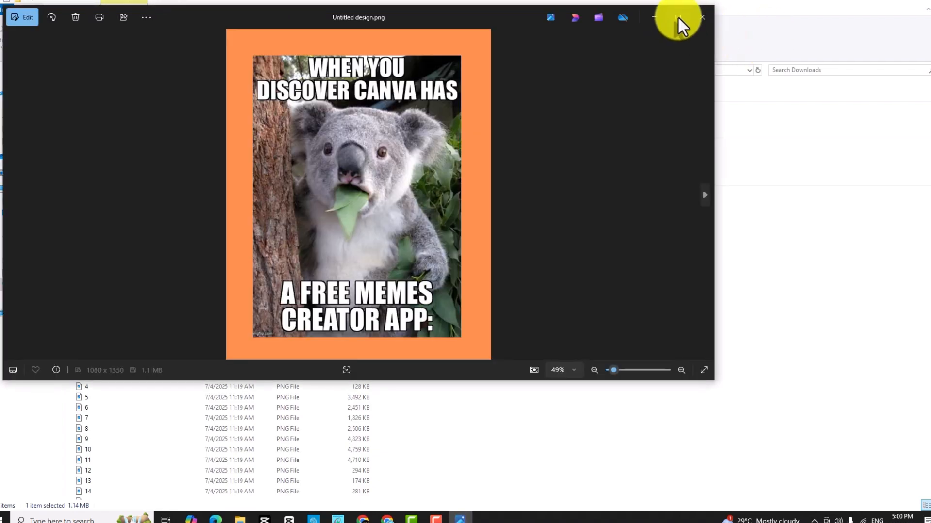
{"action": "left_click", "coordinate": [677, 18]}
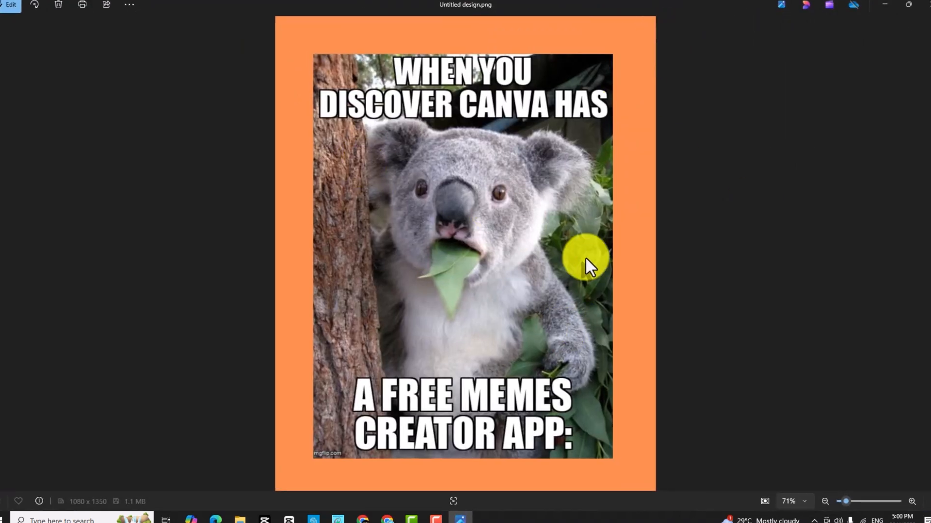